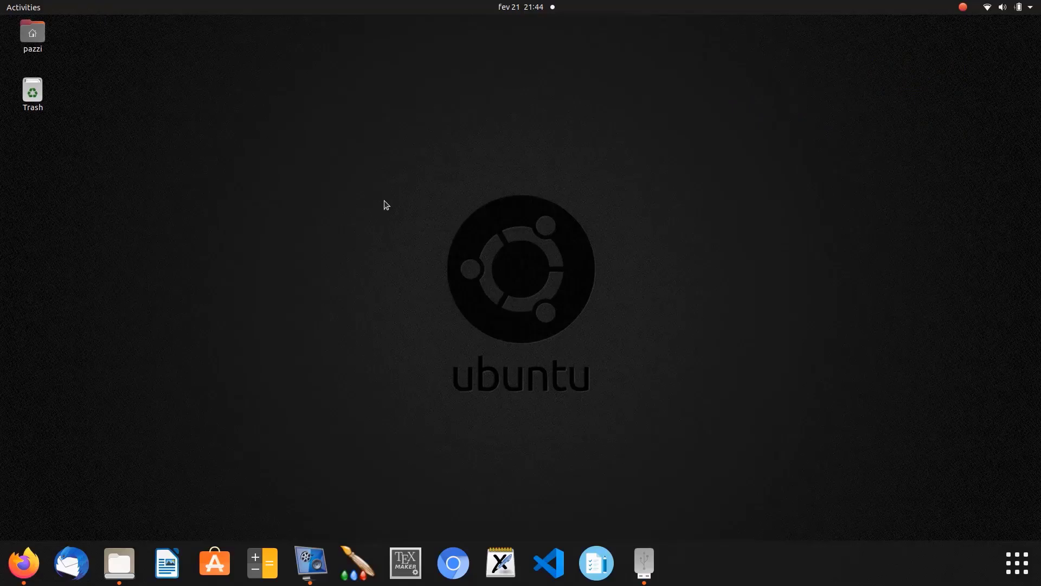
- Find VirtualBox among the installed applications and launch it
{"action": "key", "text": "super"}
{"action": "type", "text": "virtu"}
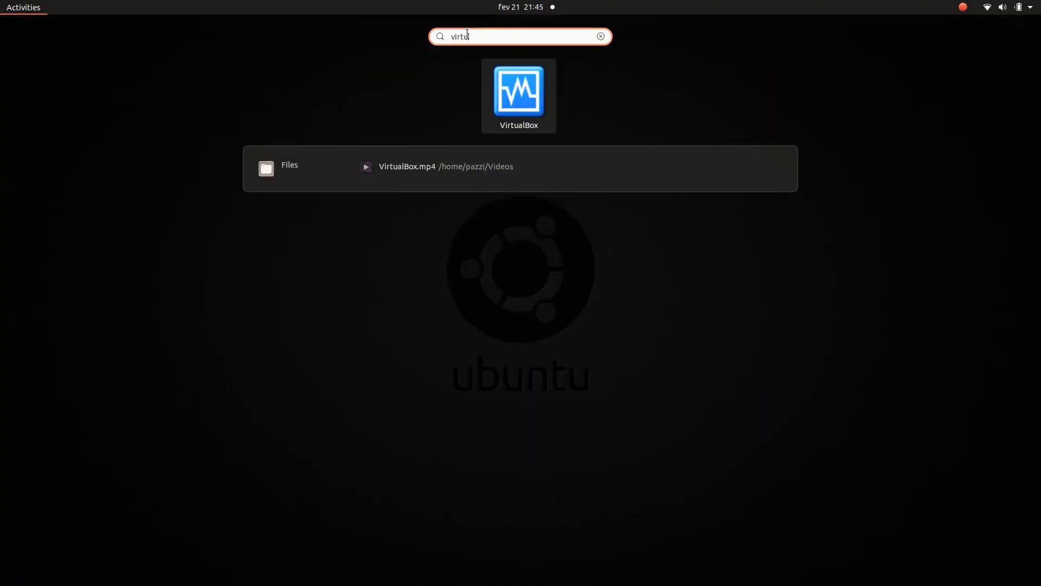
{"action": "type", "text": "al"}
{"action": "left_click", "coordinate": [522, 83]}
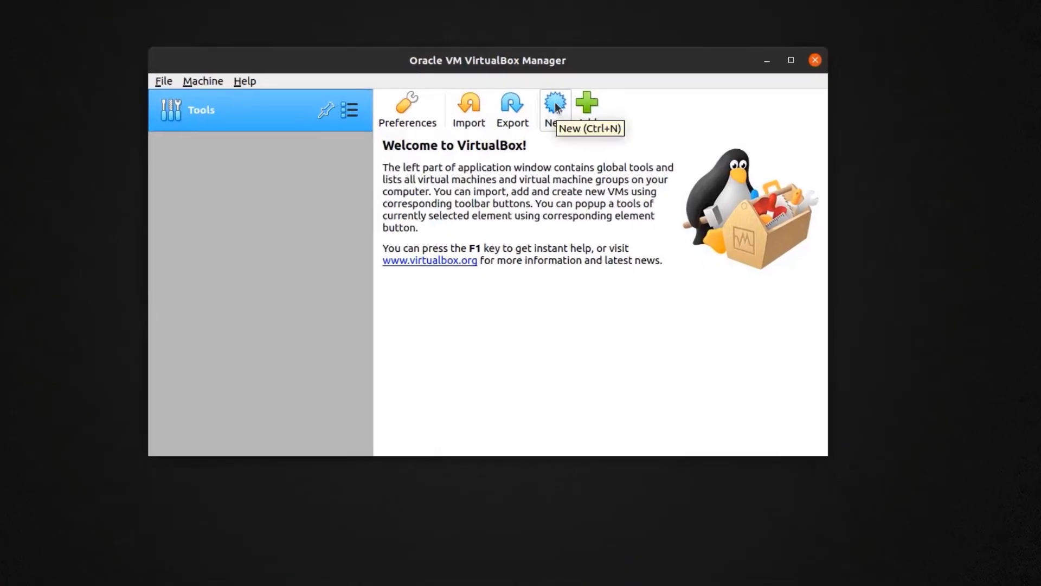
- Start a new Microsoft Windows XP (32-bit) virtual machine named WindowsXP with 2048 MB of memory
{"action": "left_click", "coordinate": [555, 105]}
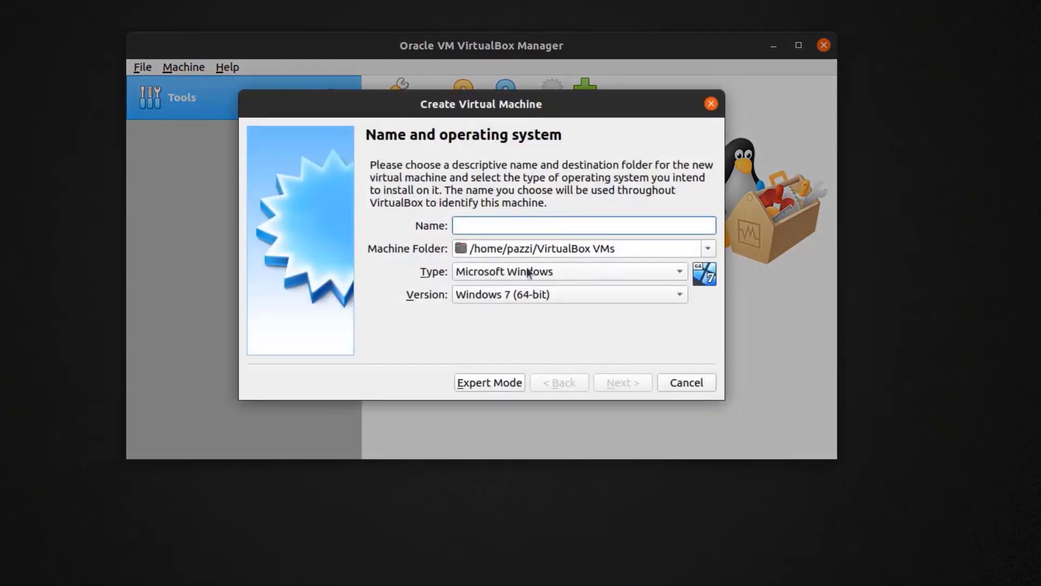
{"action": "type", "text": "W"}
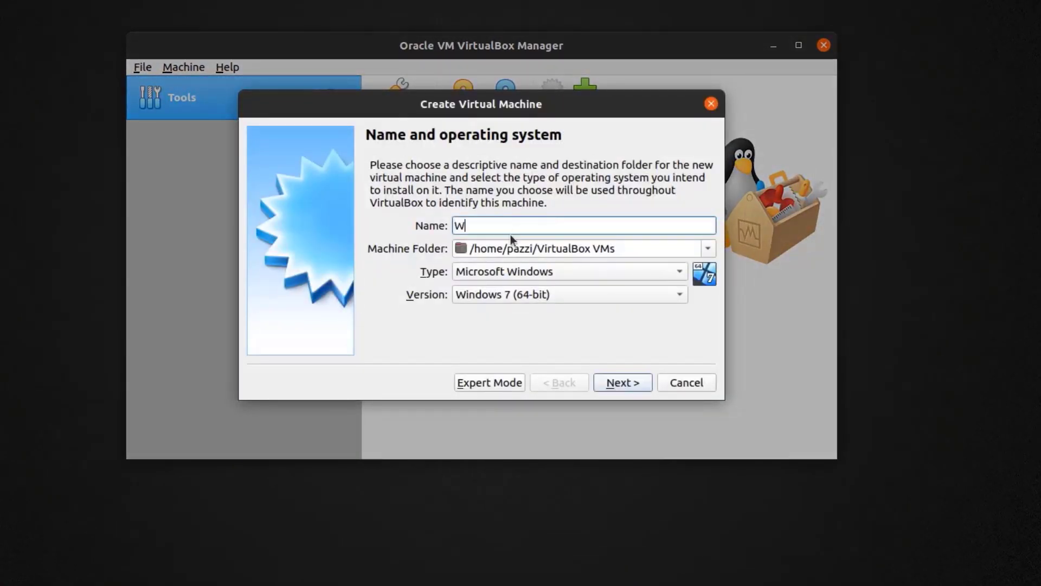
{"action": "type", "text": "indows"}
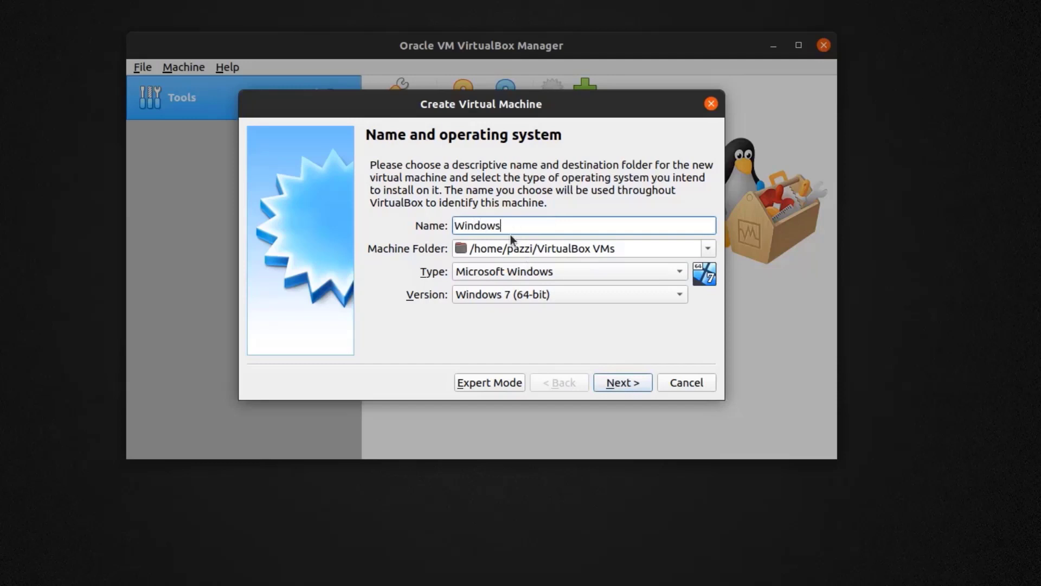
{"action": "type", "text": "XP"}
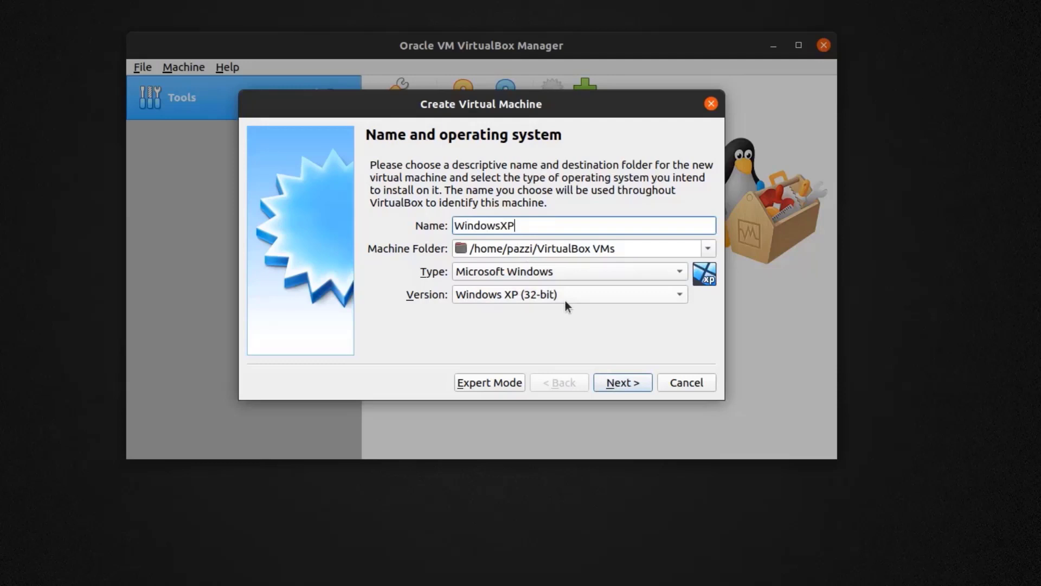
{"action": "left_click", "coordinate": [619, 386]}
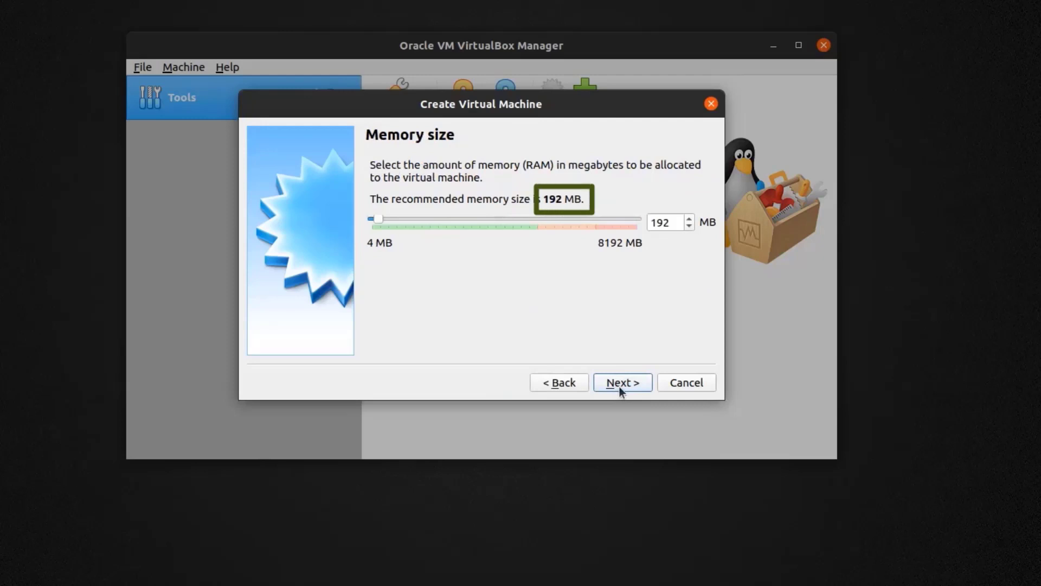
{"action": "left_click_drag", "start_coordinate": [382, 221], "coordinate": [444, 223]}
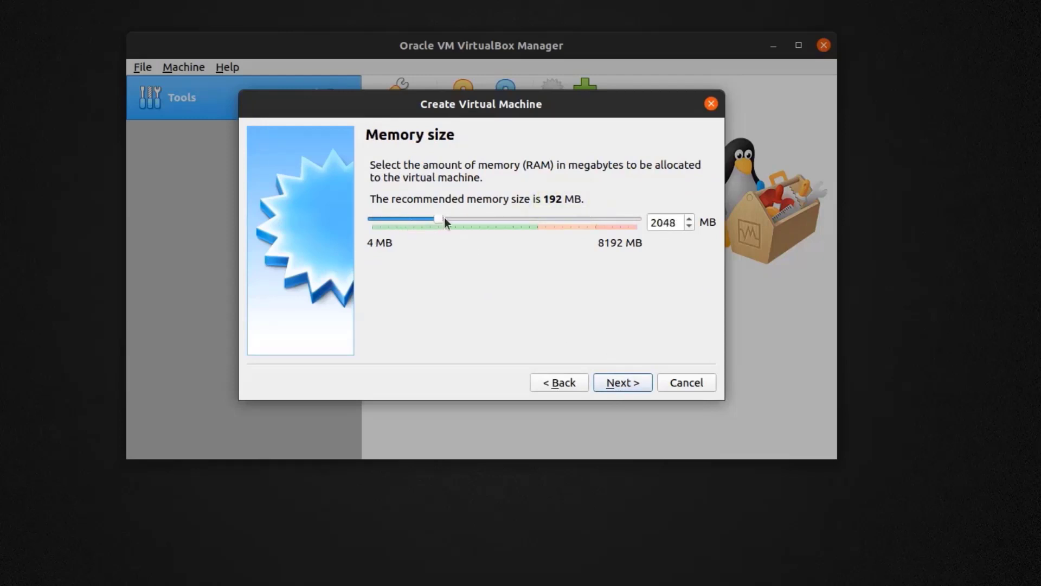
{"action": "left_click", "coordinate": [619, 382]}
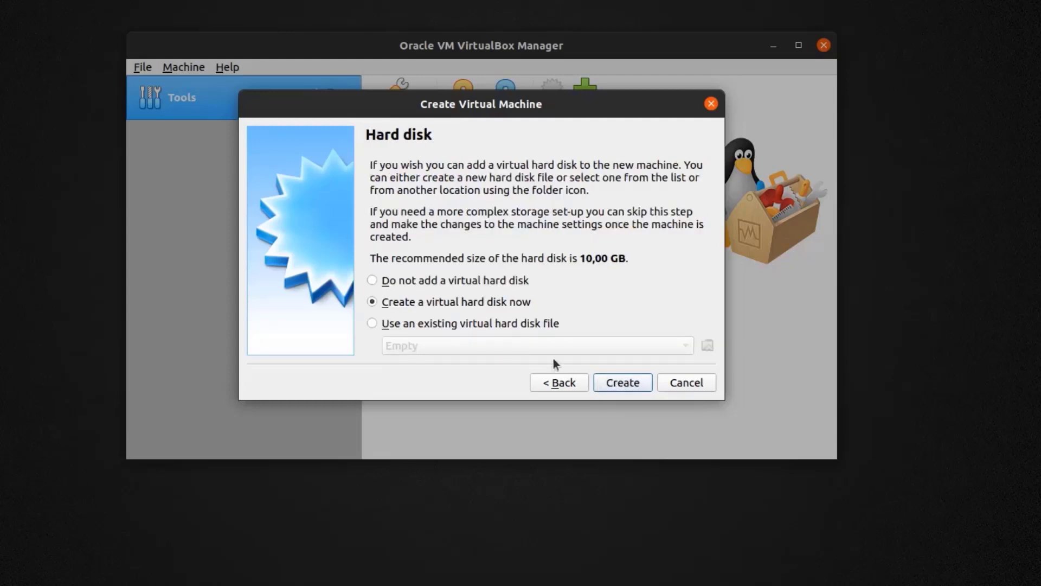
- Create a dynamically allocated virtual hard disk of 10 GB for the machine, stored as WindowsXP.vdi
{"action": "left_click", "coordinate": [633, 383]}
{"action": "left_click", "coordinate": [637, 412]}
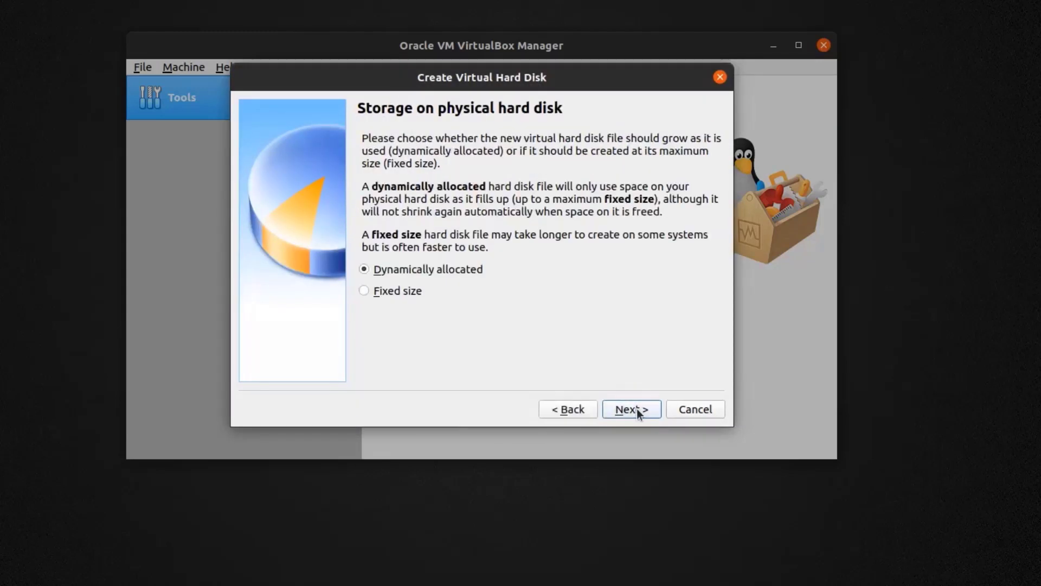
{"action": "left_click", "coordinate": [637, 409]}
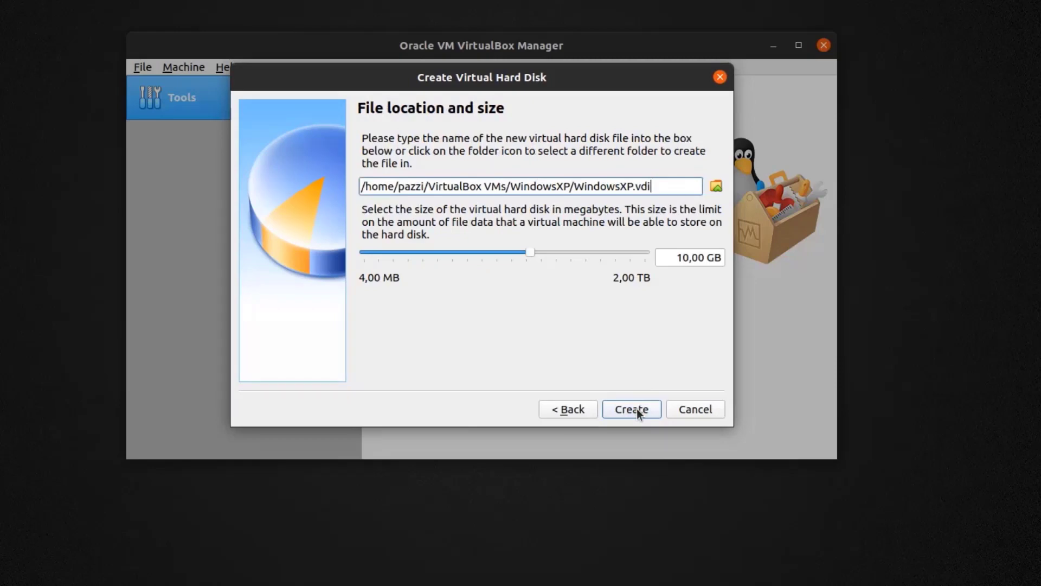
{"action": "left_click", "coordinate": [636, 408]}
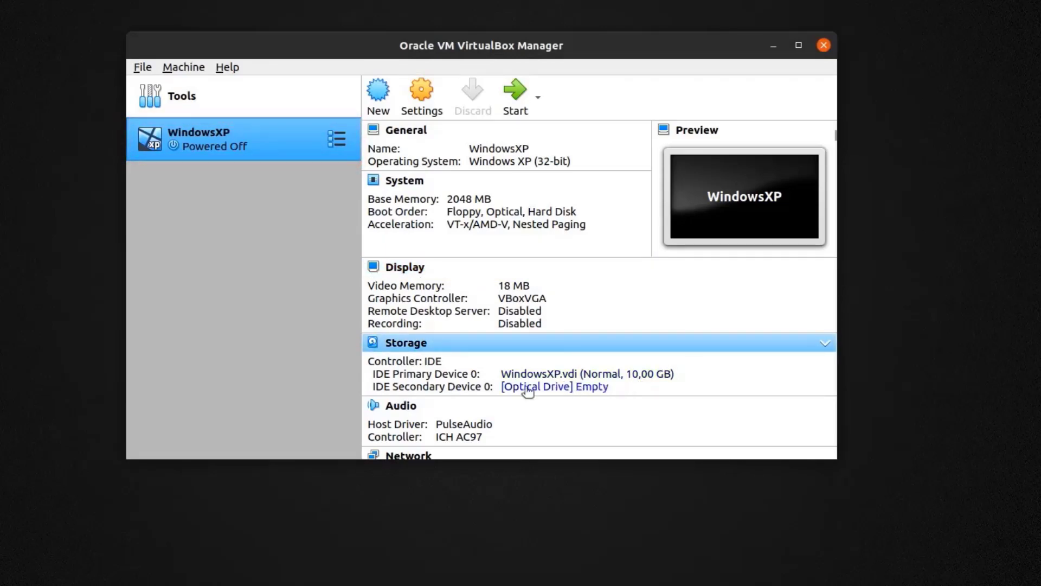
- Load pt-br_windows_xp_professional_with_service_pack_3_x86_cd_vl_x14-74137.iso from the 16 GB Volume into the WindowsXP machine's optical drive
{"action": "left_click", "coordinate": [551, 386]}
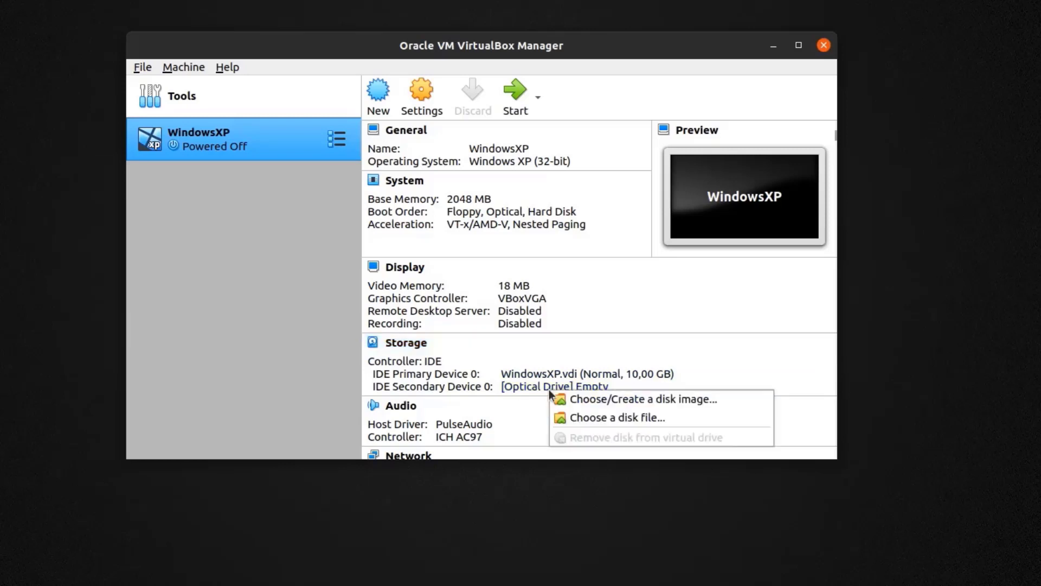
{"action": "left_click", "coordinate": [595, 400]}
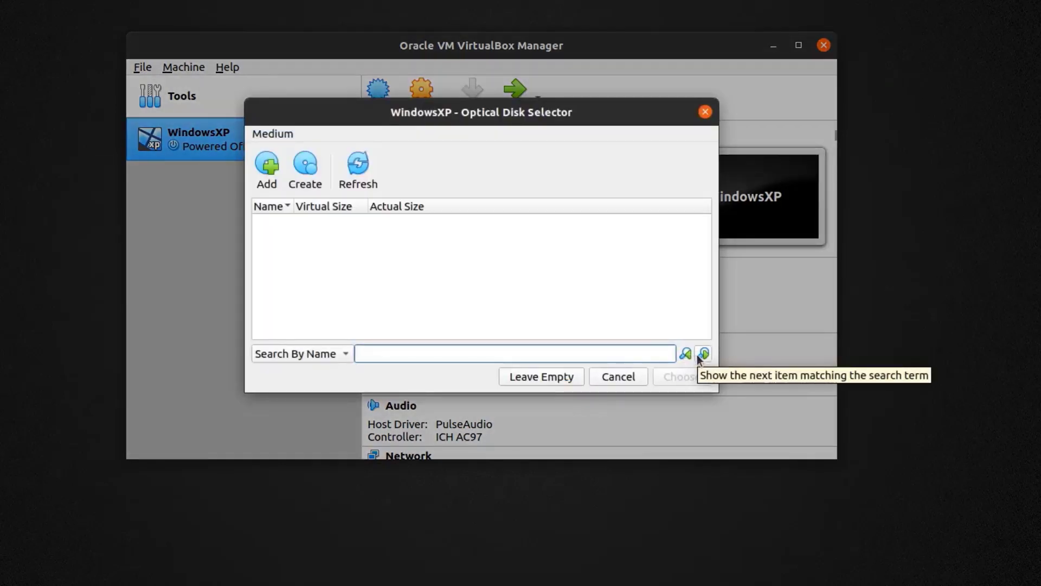
{"action": "left_click", "coordinate": [267, 165]}
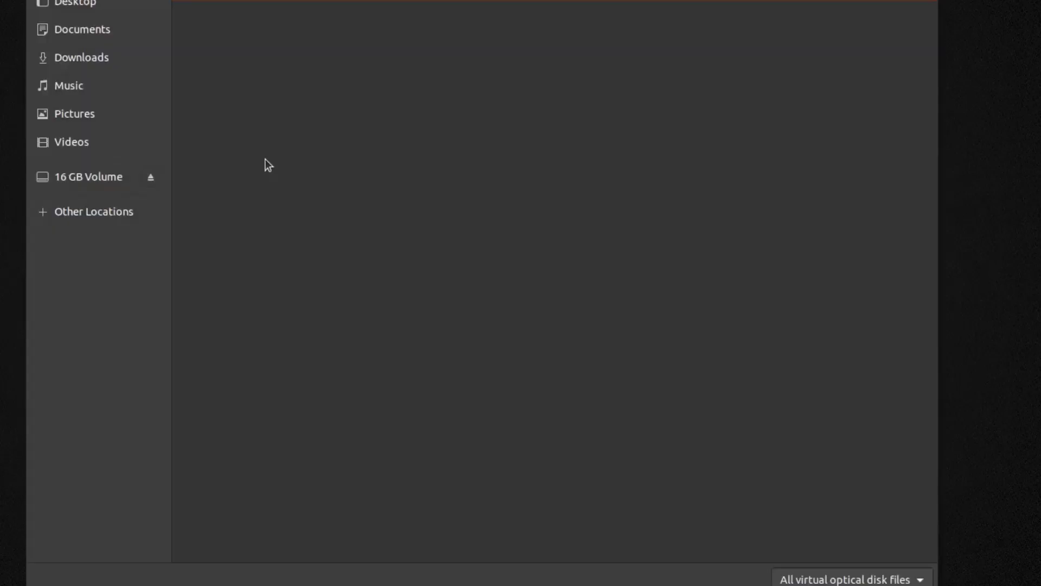
{"action": "left_click", "coordinate": [95, 183]}
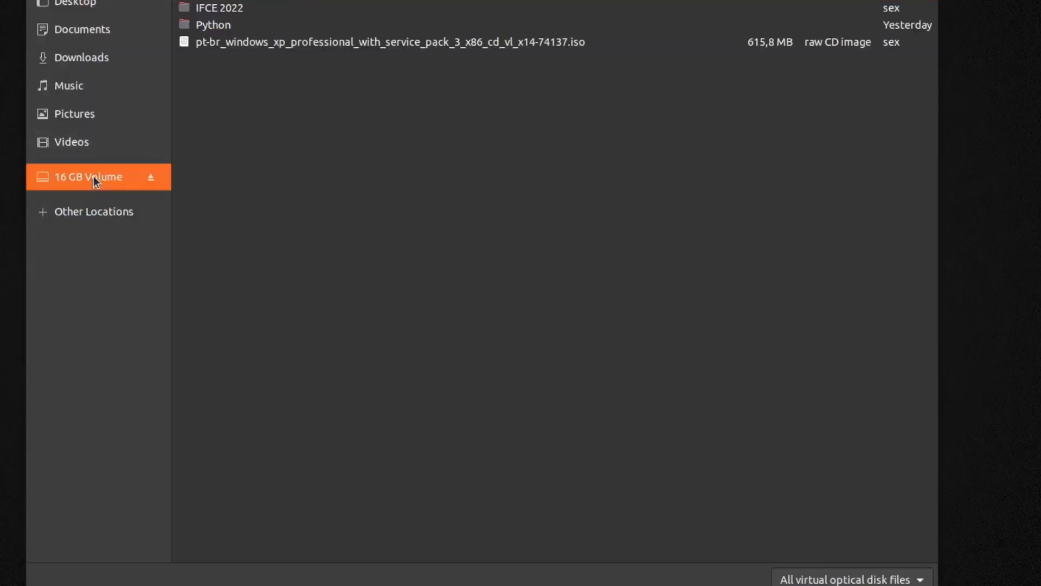
{"action": "double_click", "coordinate": [250, 42]}
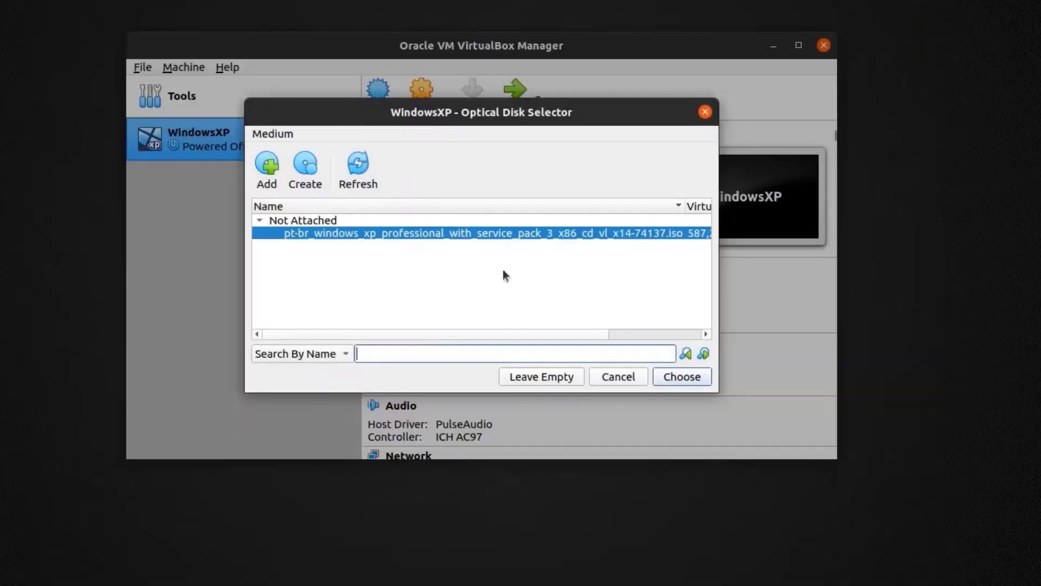
{"action": "double_click", "coordinate": [476, 231]}
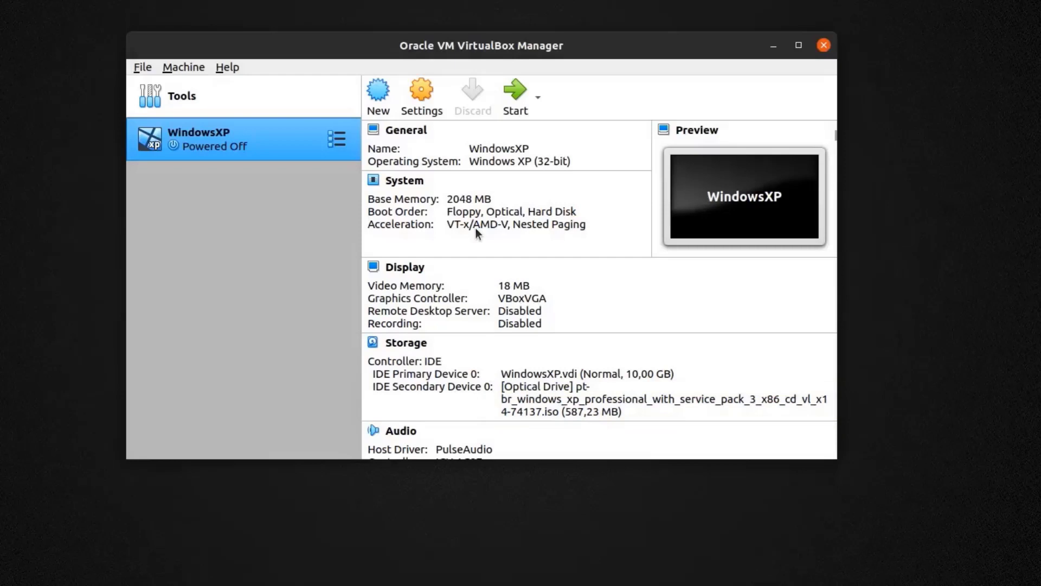
- Start the WindowsXP machine and dismiss the keyboard capture and mouse pointer integration notices
{"action": "left_click", "coordinate": [515, 103]}
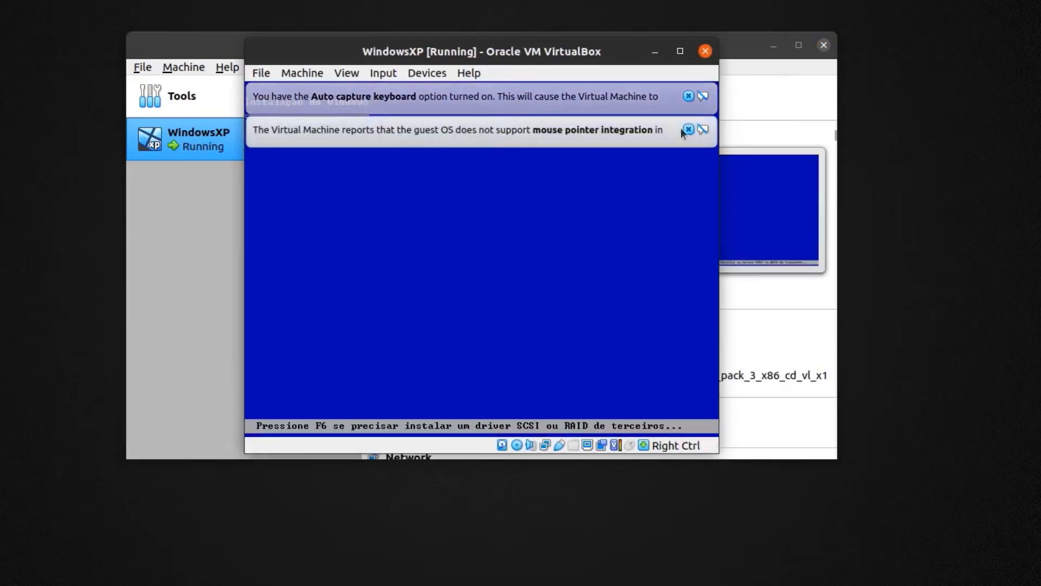
{"action": "left_click", "coordinate": [688, 130]}
{"action": "left_click", "coordinate": [688, 96]}
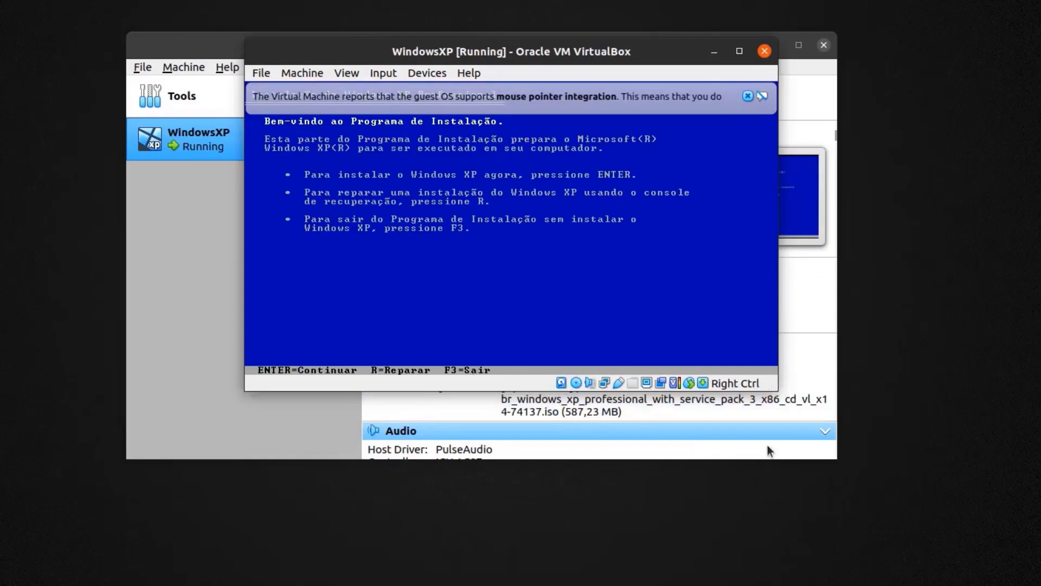
{"action": "left_click", "coordinate": [747, 96]}
- Accept the Windows XP licence and install onto the unpartitioned space using the quick NTFS format
{"action": "key", "text": "Return"}
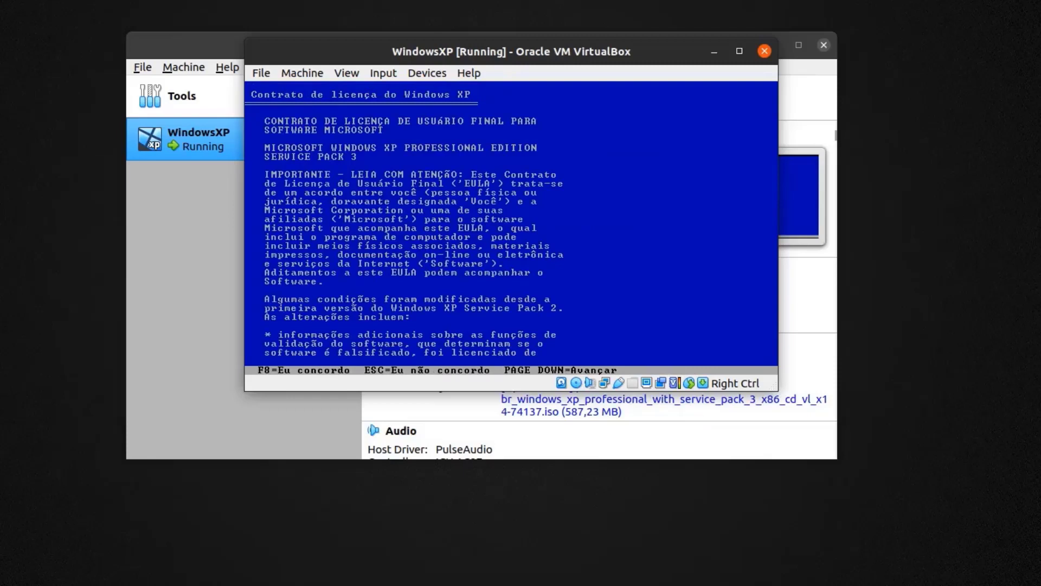
{"action": "key", "text": "F8"}
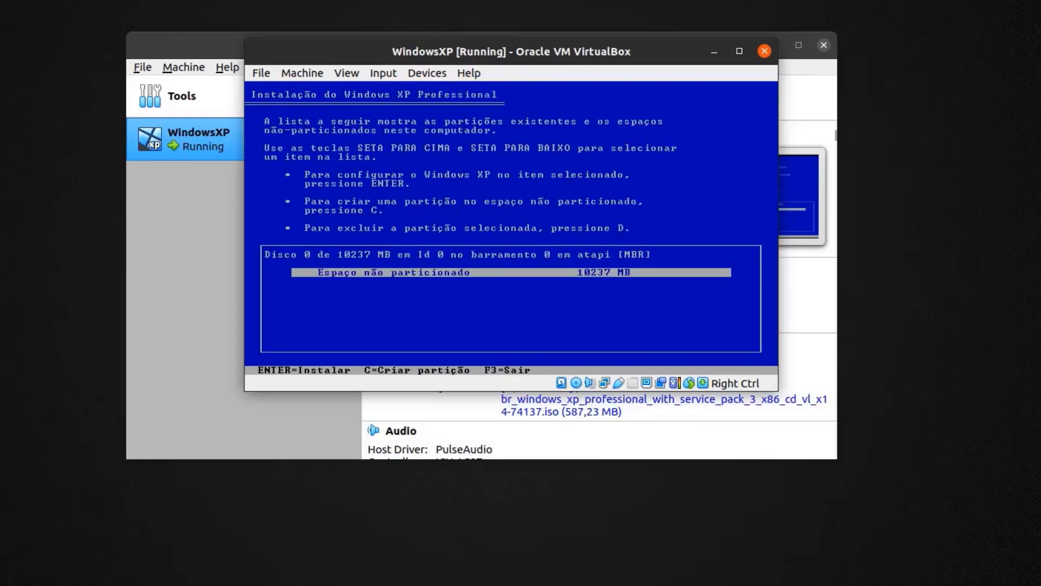
{"action": "key", "text": "Return"}
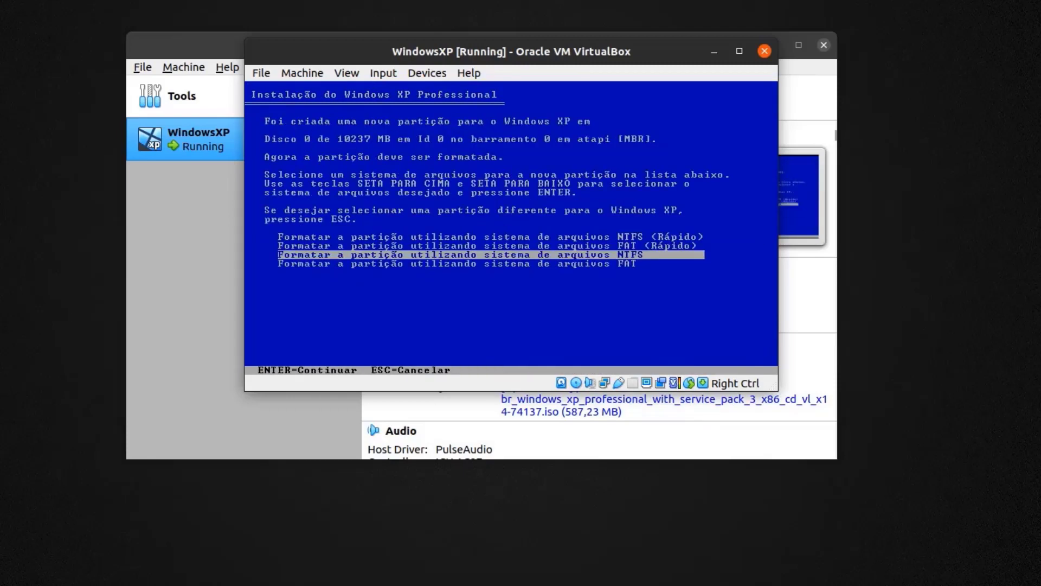
{"action": "key", "text": "Up"}
{"action": "key", "text": "Up"}
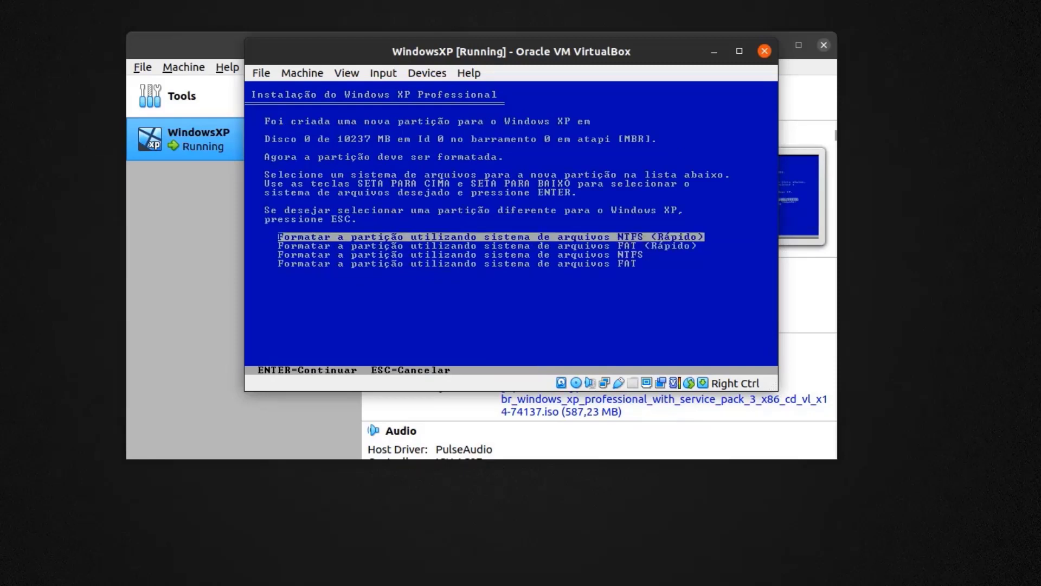
{"action": "key", "text": "Return"}
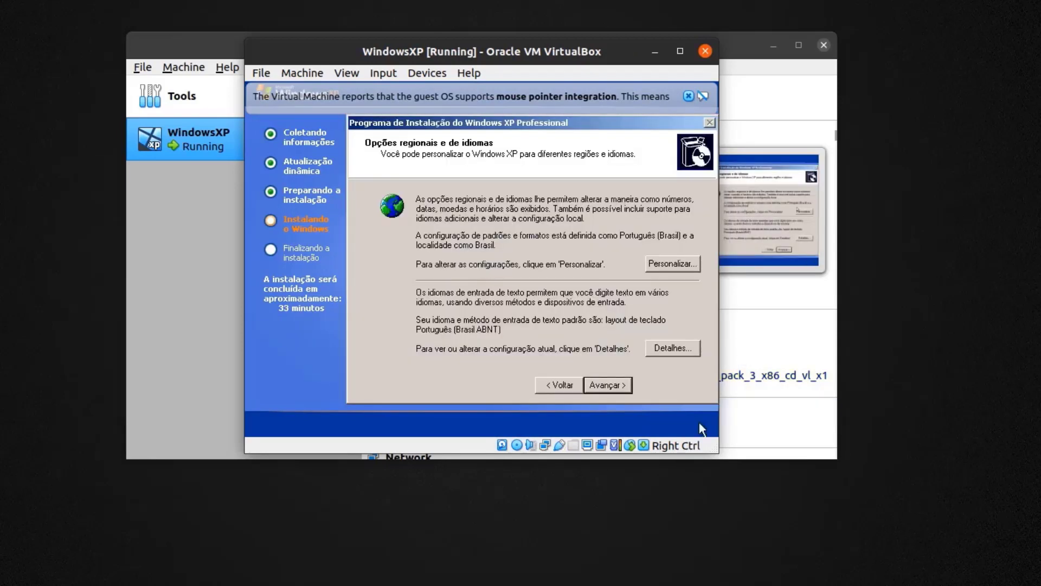
- Keep the default regional and language options, and enter the user's name and organization
{"action": "left_click", "coordinate": [615, 383]}
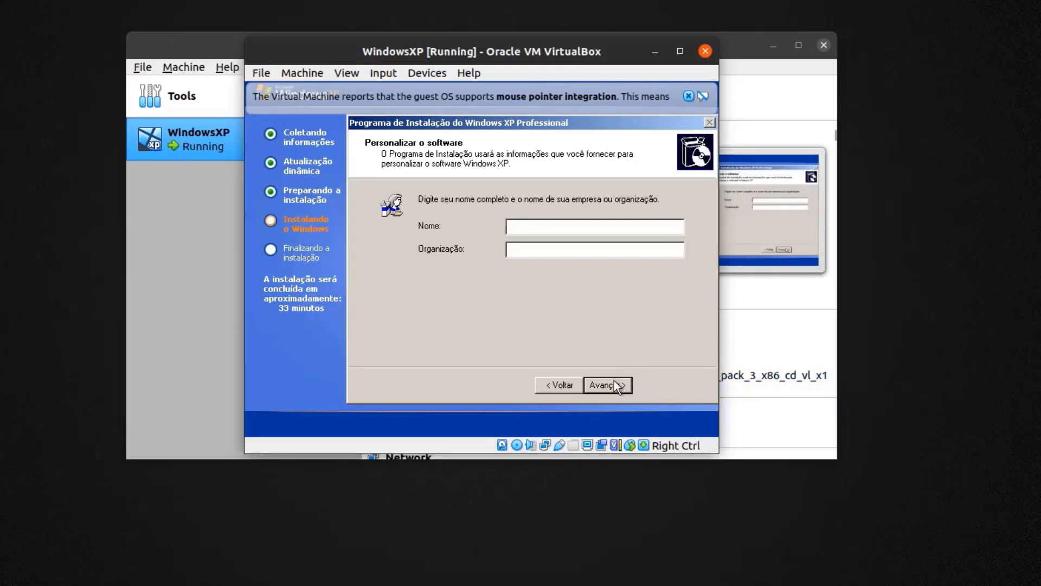
{"action": "type", "text": "Pazzi"}
{"action": "key", "text": "Tab"}
{"action": "type", "text": "Pazzi"}
{"action": "left_click", "coordinate": [597, 385]}
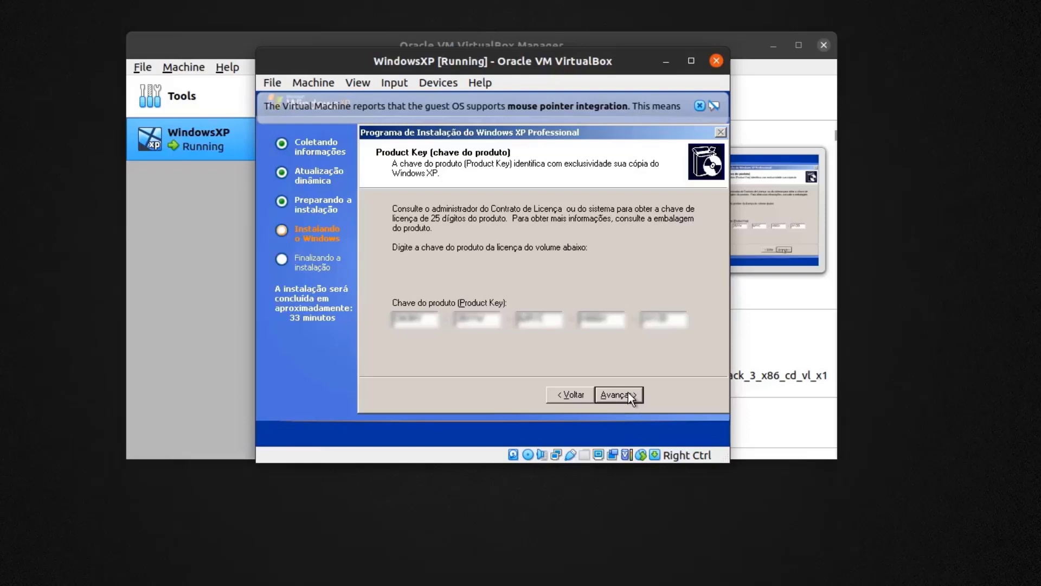
- Submit the product key, and keep the suggested computer name with a blank administrator password
{"action": "left_click", "coordinate": [628, 392]}
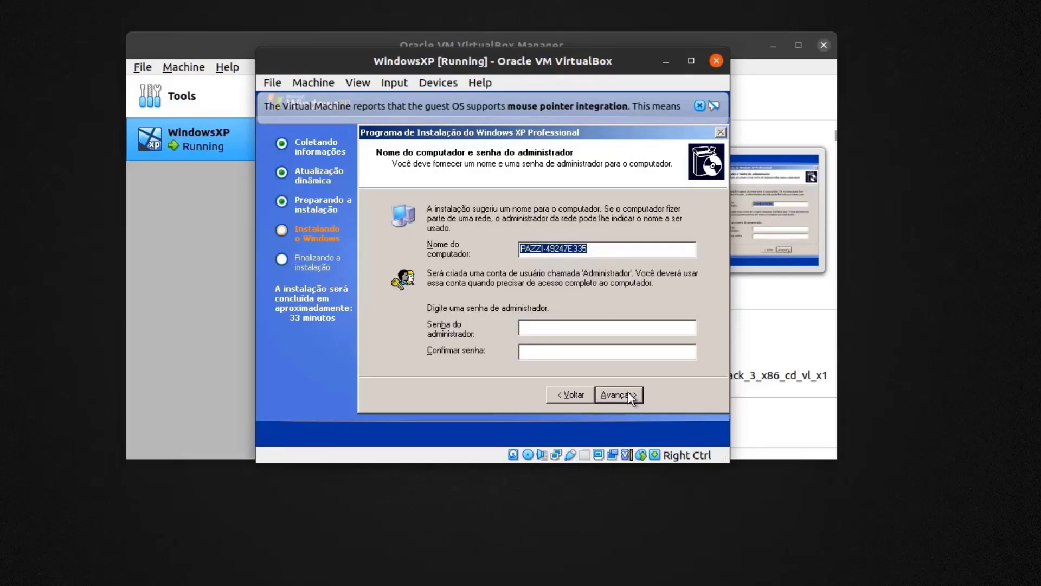
{"action": "left_click", "coordinate": [593, 327]}
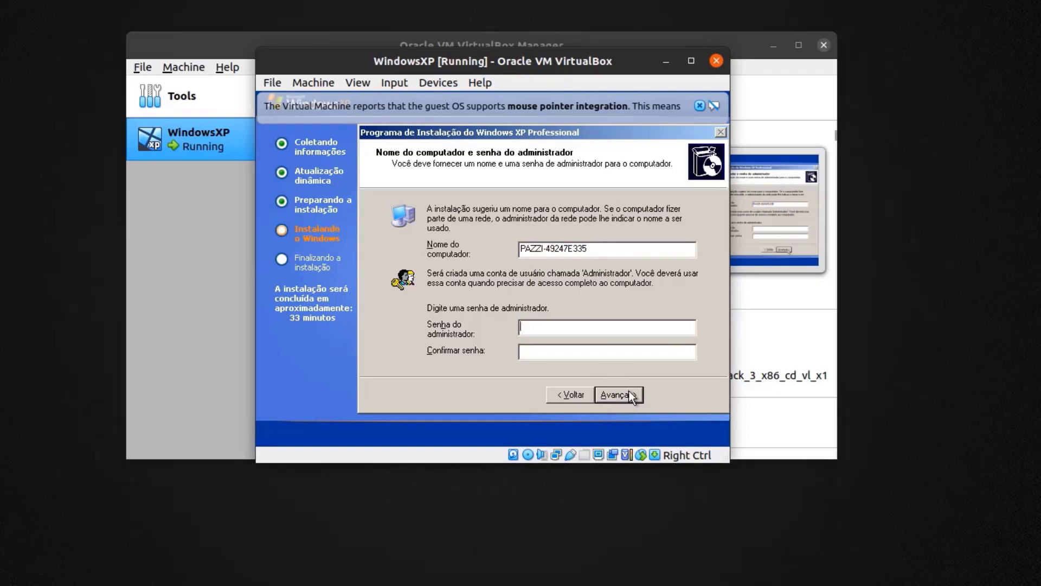
{"action": "left_click", "coordinate": [629, 391]}
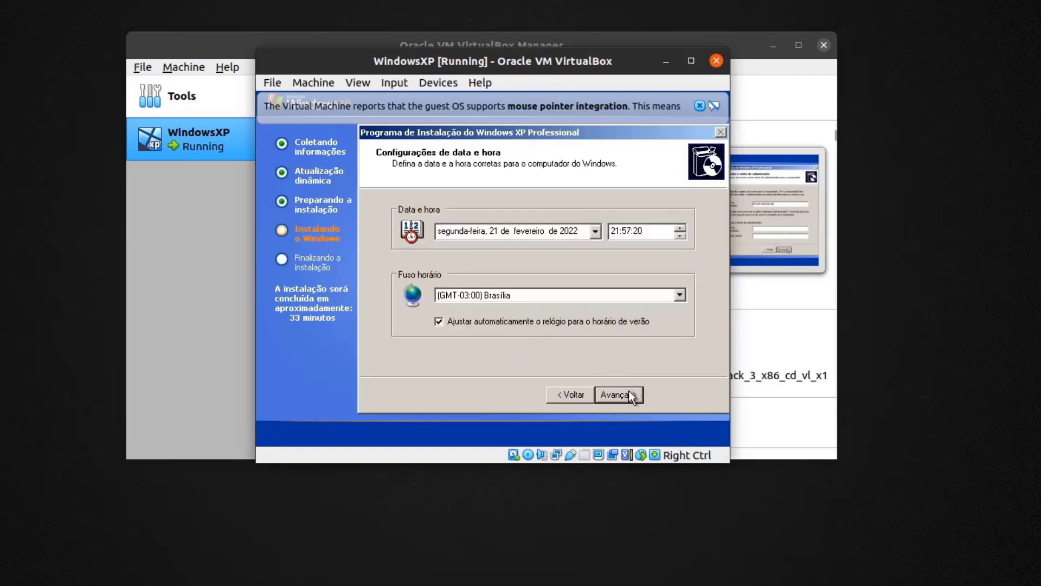
- Accept the (GMT-03:00) Brasília date and time settings, typical network settings and membership of the workgroup GRUPO
{"action": "left_click", "coordinate": [629, 390]}
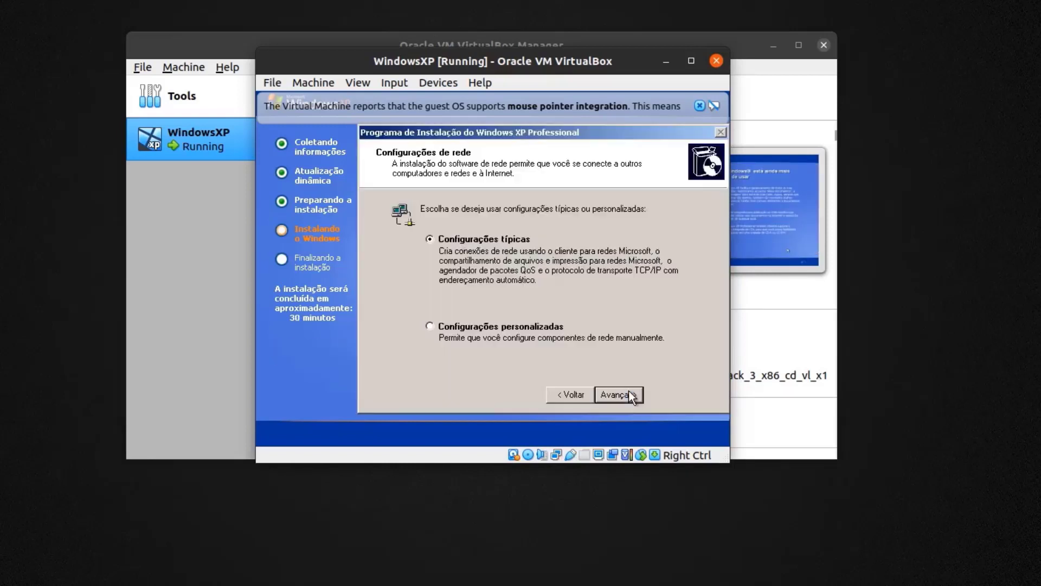
{"action": "left_click", "coordinate": [629, 390]}
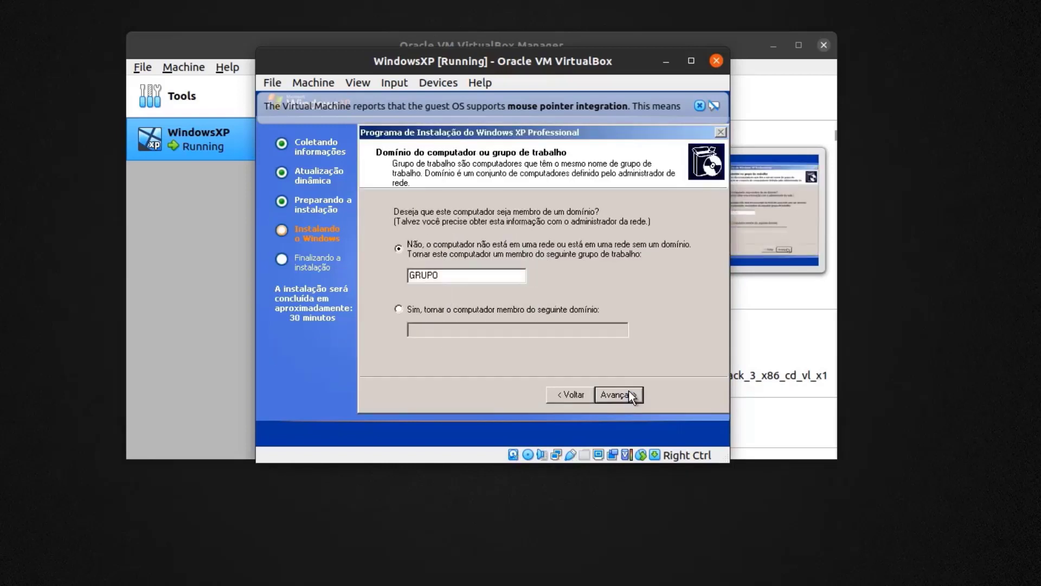
{"action": "left_click", "coordinate": [629, 390]}
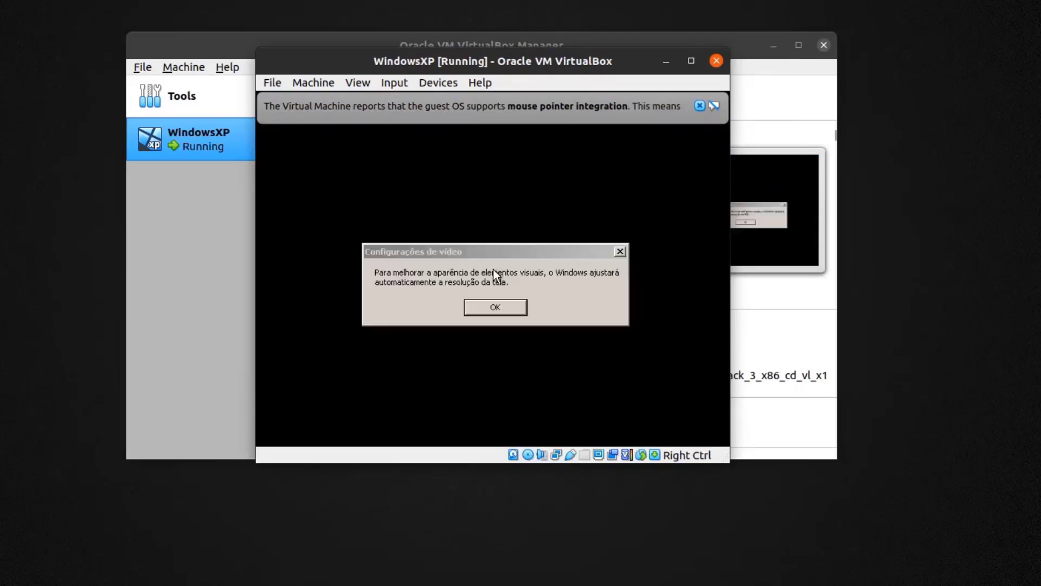
- Allow Windows to adjust the screen resolution automatically and keep the new resolution
{"action": "left_click", "coordinate": [499, 307]}
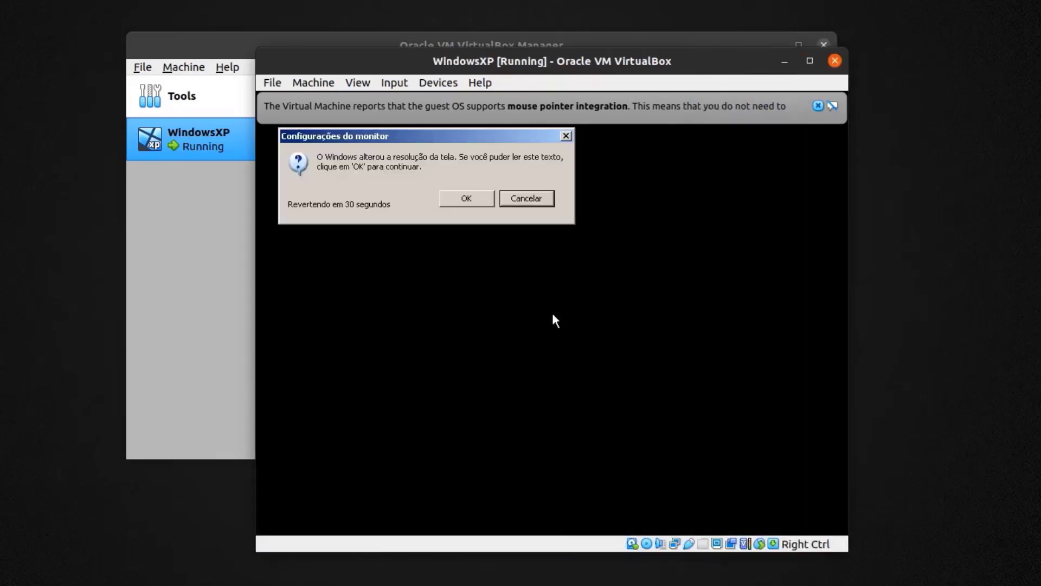
{"action": "left_click", "coordinate": [466, 198]}
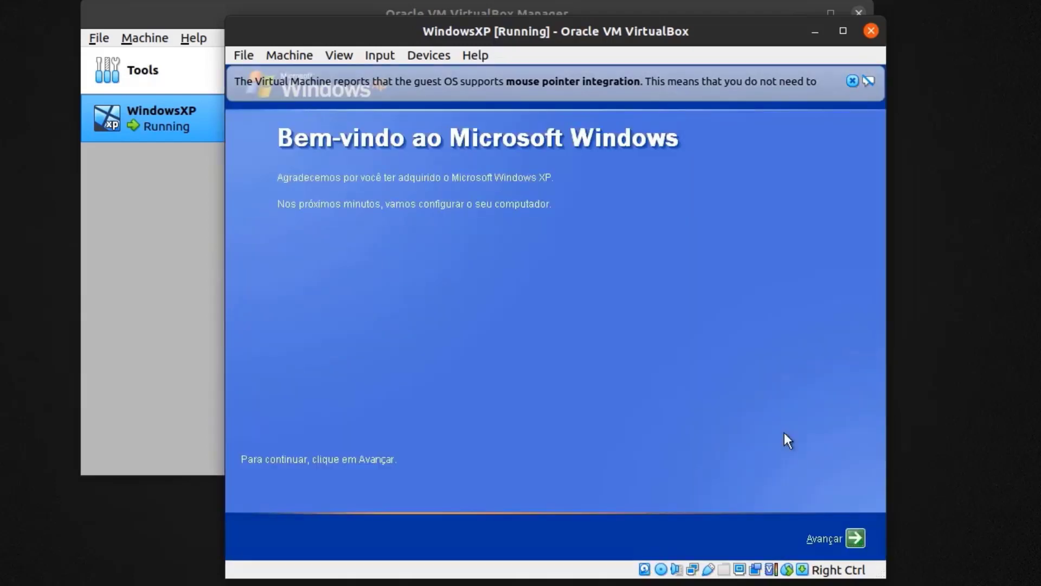
- Decline automatic updates for now with "Não agora", and keep the Internet connection through a local or home network
{"action": "left_click", "coordinate": [855, 538]}
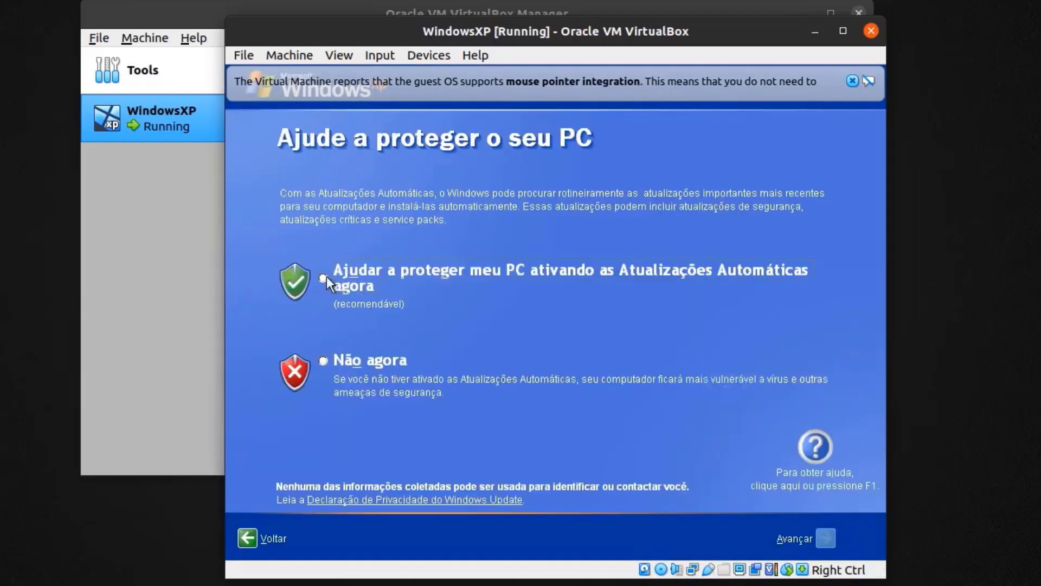
{"action": "left_click", "coordinate": [324, 364]}
{"action": "left_click", "coordinate": [826, 539]}
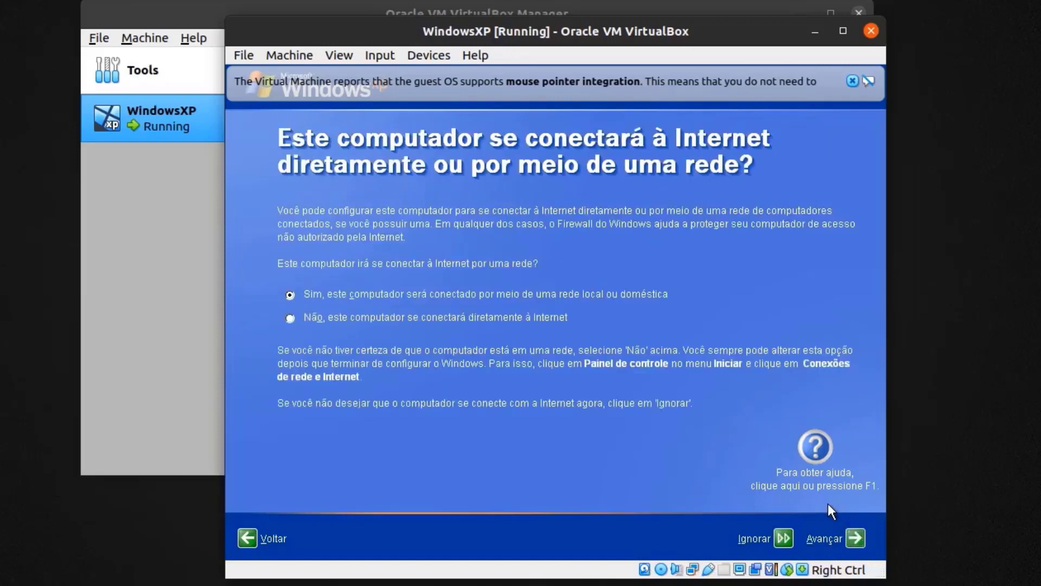
{"action": "left_click", "coordinate": [855, 537]}
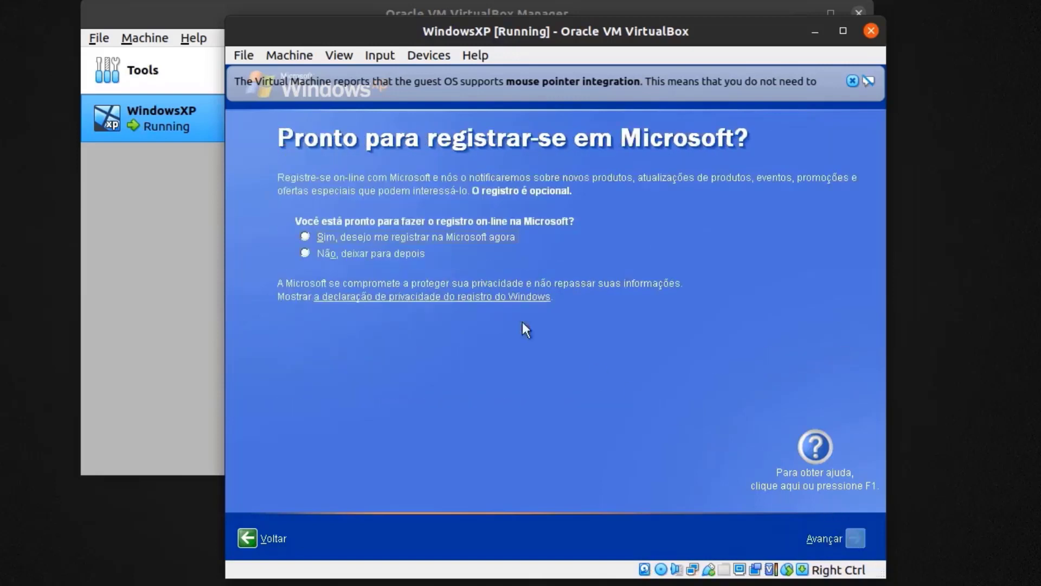
- Postpone the online Microsoft registration, and enter the first user's name to complete the Windows XP setup
{"action": "left_click", "coordinate": [305, 252]}
{"action": "left_click", "coordinate": [857, 538]}
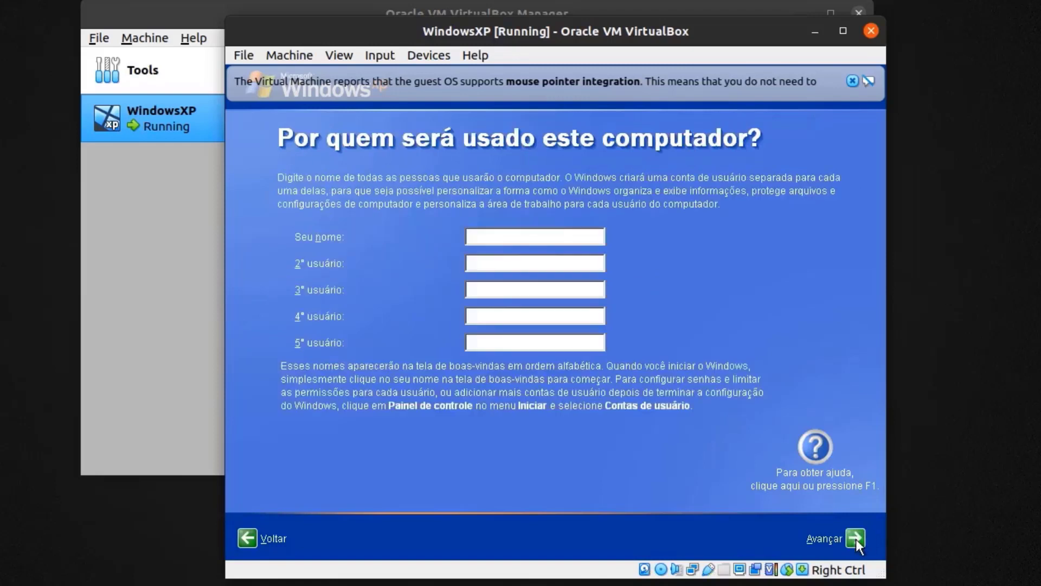
{"action": "left_click", "coordinate": [856, 539]}
{"action": "type", "text": "Pazzi"}
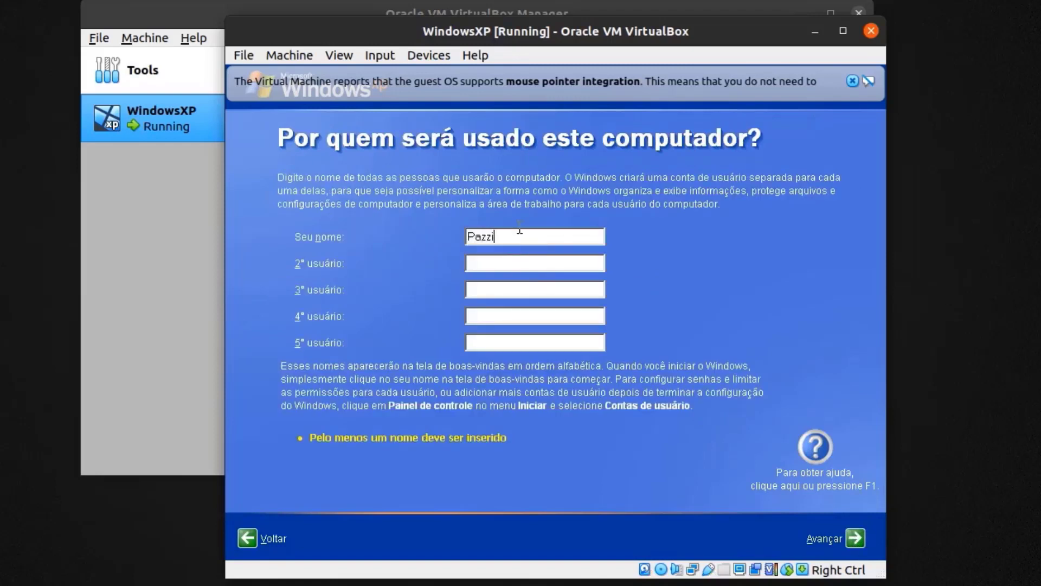
{"action": "left_click", "coordinate": [855, 539]}
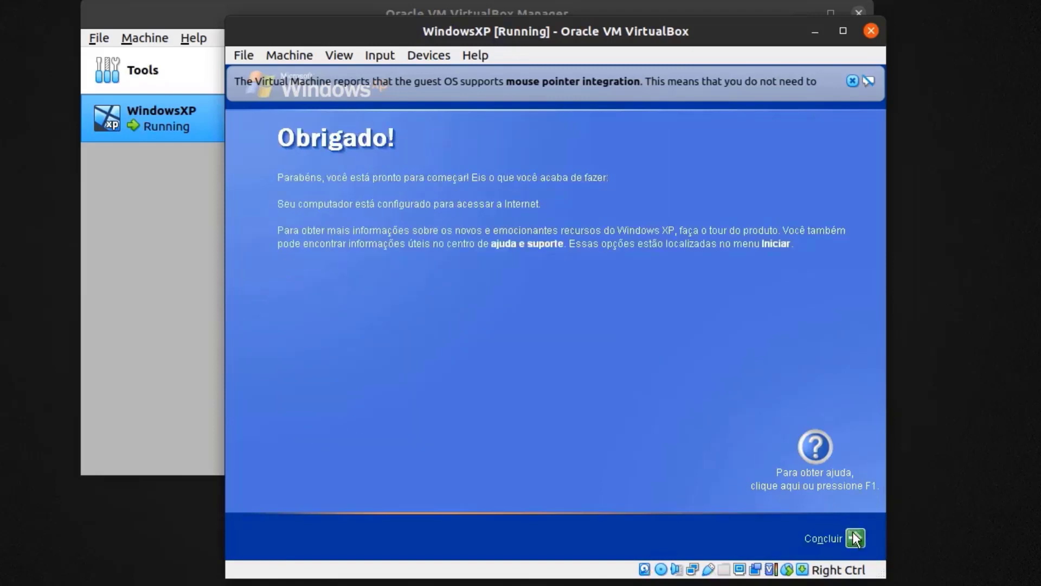
{"action": "left_click", "coordinate": [856, 539]}
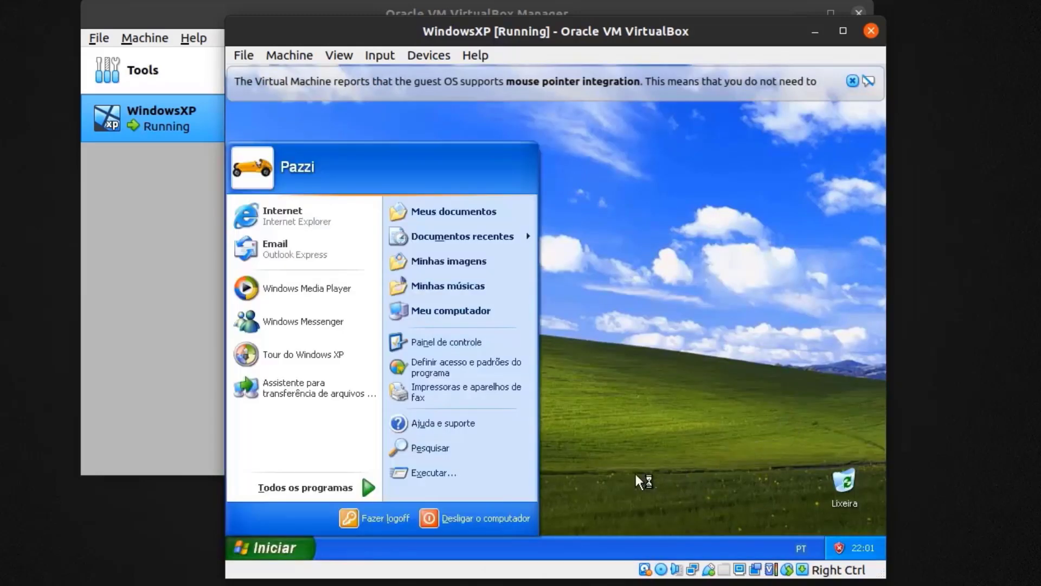
- Open Meu computador to inspect the folders and drives of the new Windows XP installation, and close it
{"action": "left_click", "coordinate": [660, 421]}
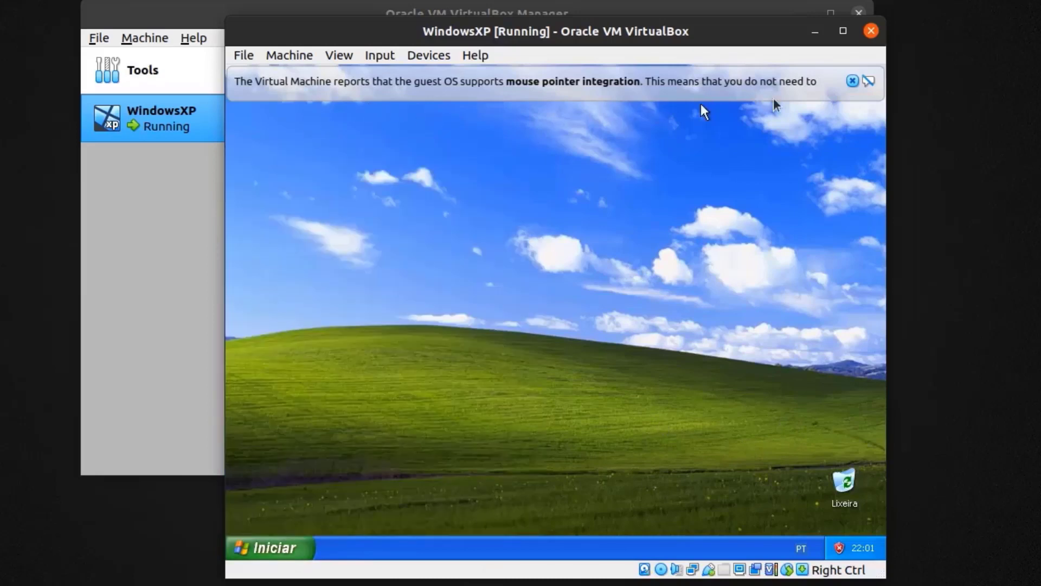
{"action": "left_click", "coordinate": [291, 543]}
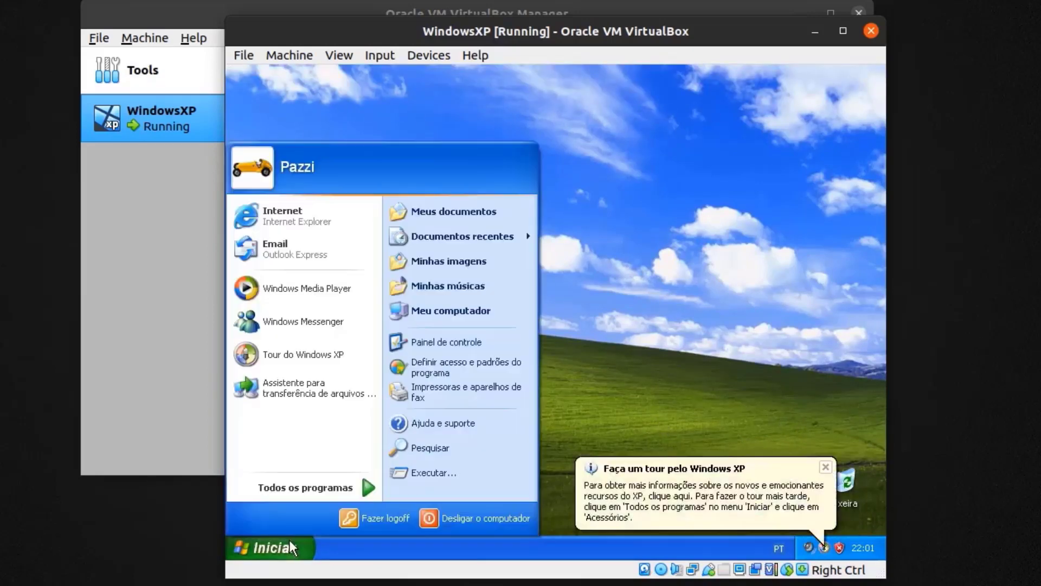
{"action": "left_click", "coordinate": [470, 317]}
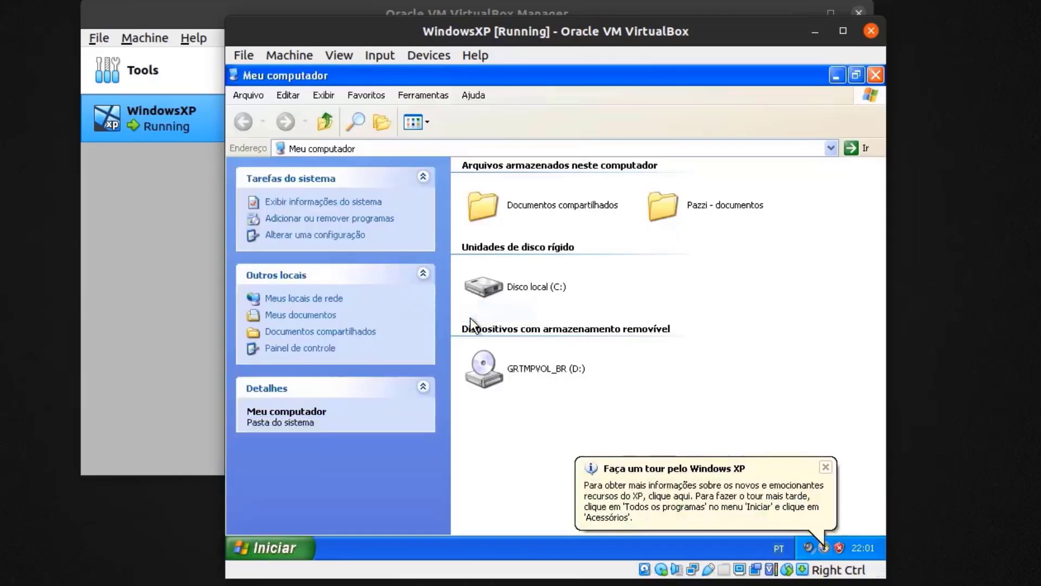
{"action": "left_click", "coordinate": [875, 75]}
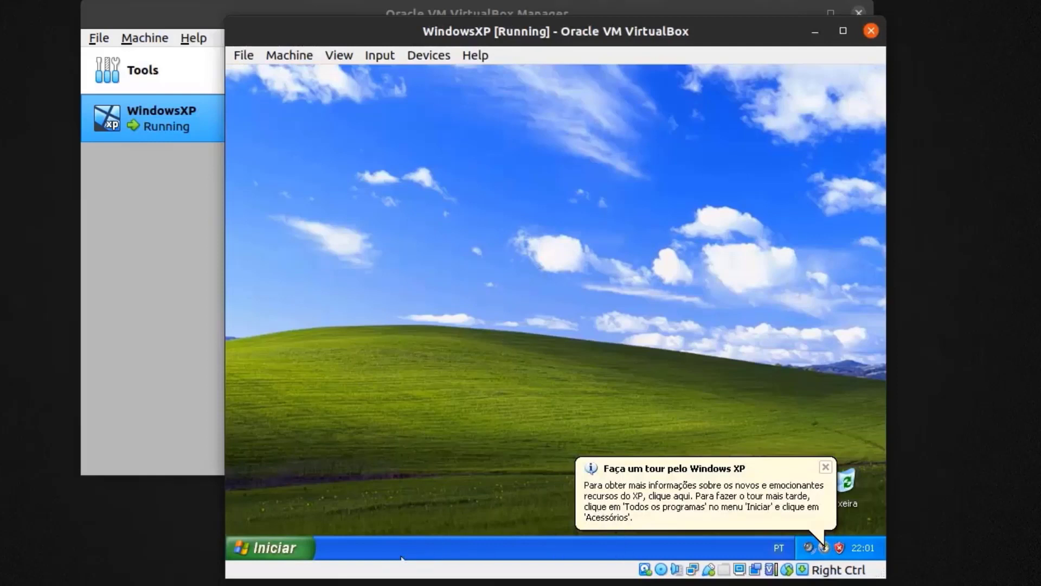
{"action": "left_click", "coordinate": [274, 547]}
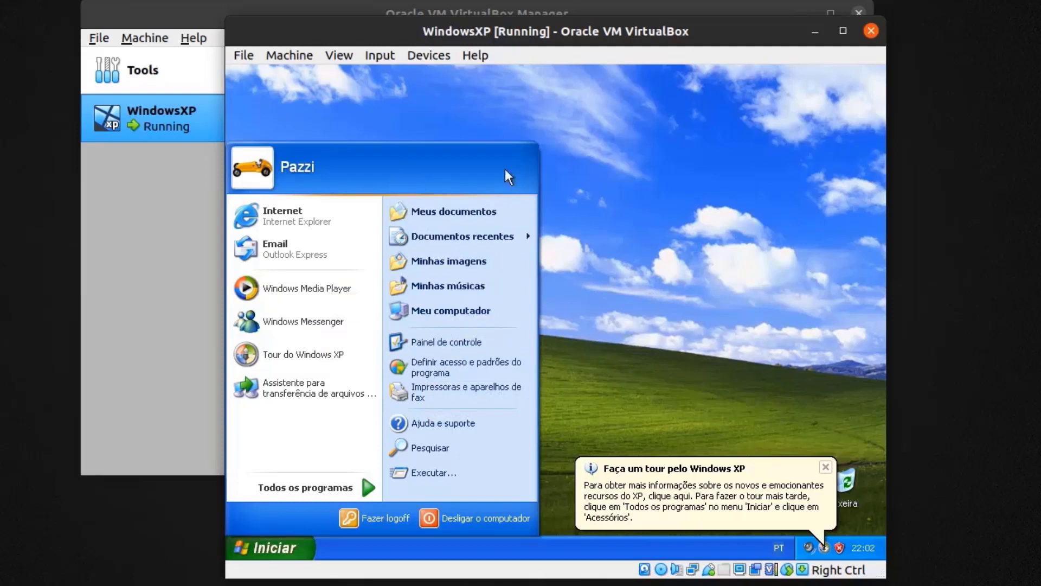
{"action": "left_click", "coordinate": [675, 171]}
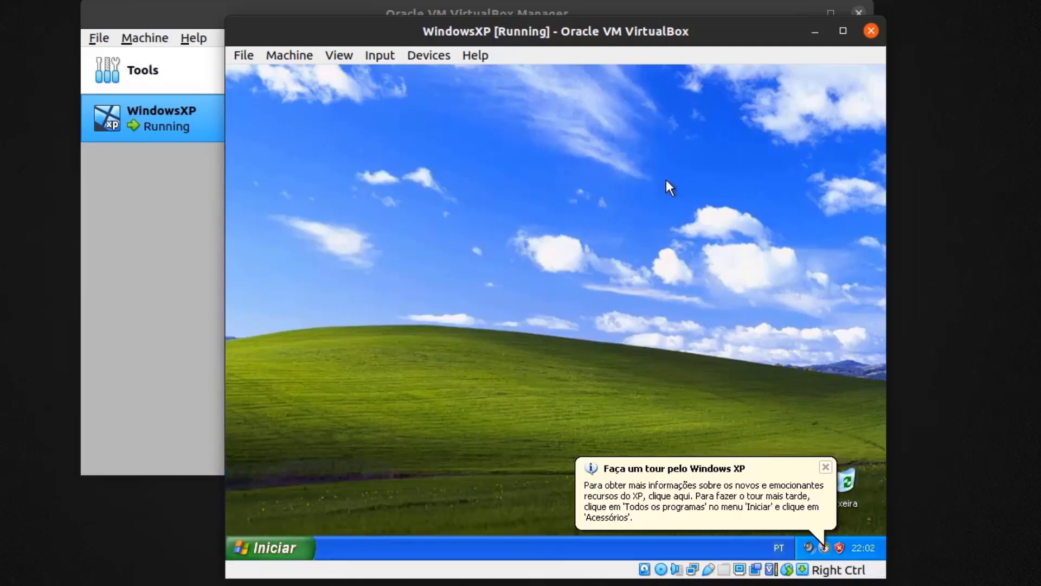